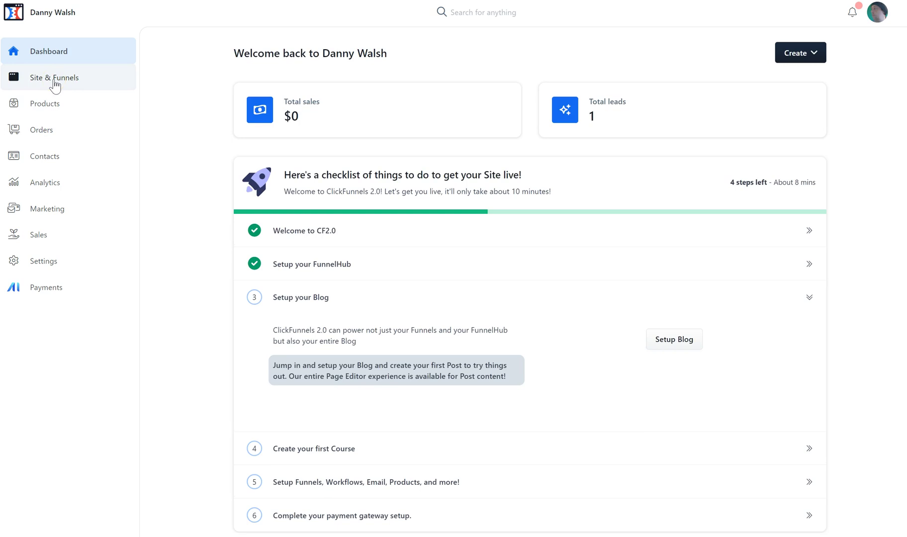
Open Domains under Site & Funnels and start connecting an existing domain.
{"action": "left_click", "coordinate": [54, 79]}
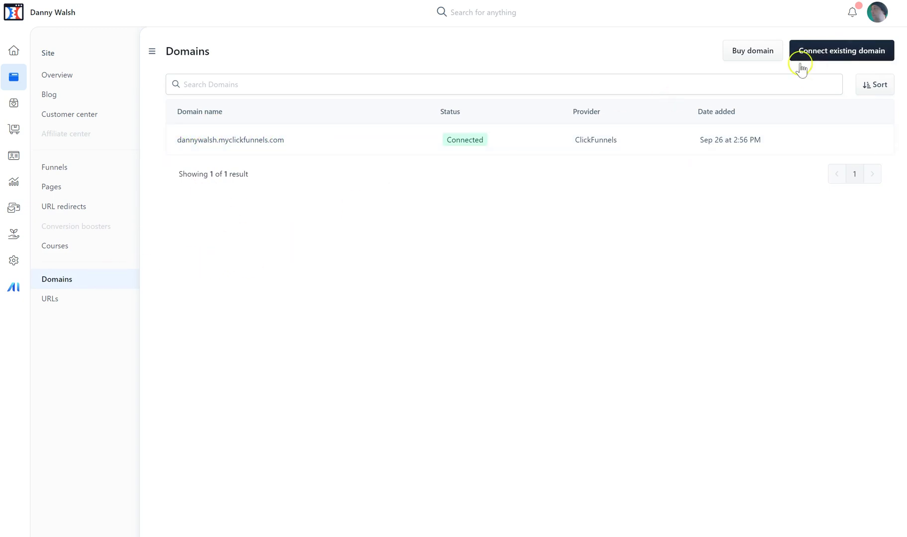
{"action": "left_click", "coordinate": [829, 55]}
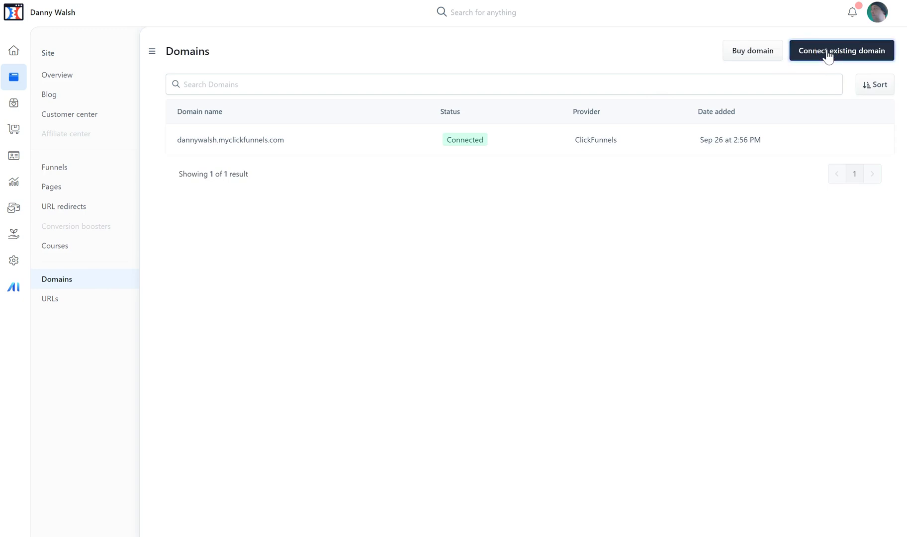
{"action": "left_click", "coordinate": [458, 136]}
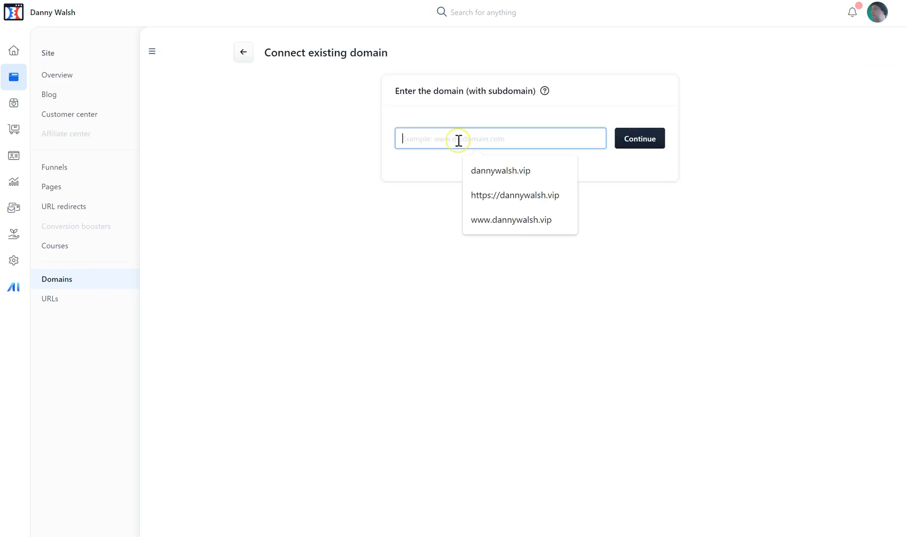
{"action": "type", "text": "www"}
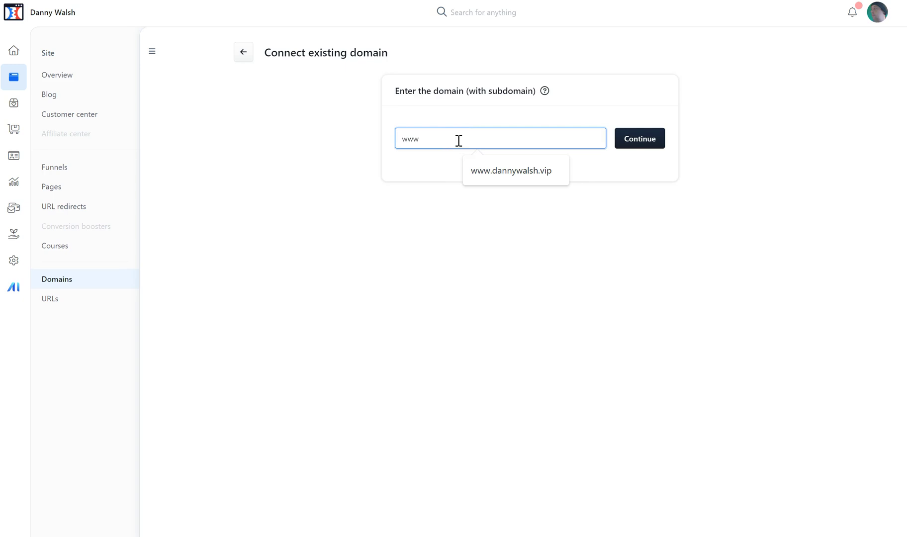
{"action": "type", "text": ".dannywalsh.vip"}
{"action": "left_click", "coordinate": [508, 175]}
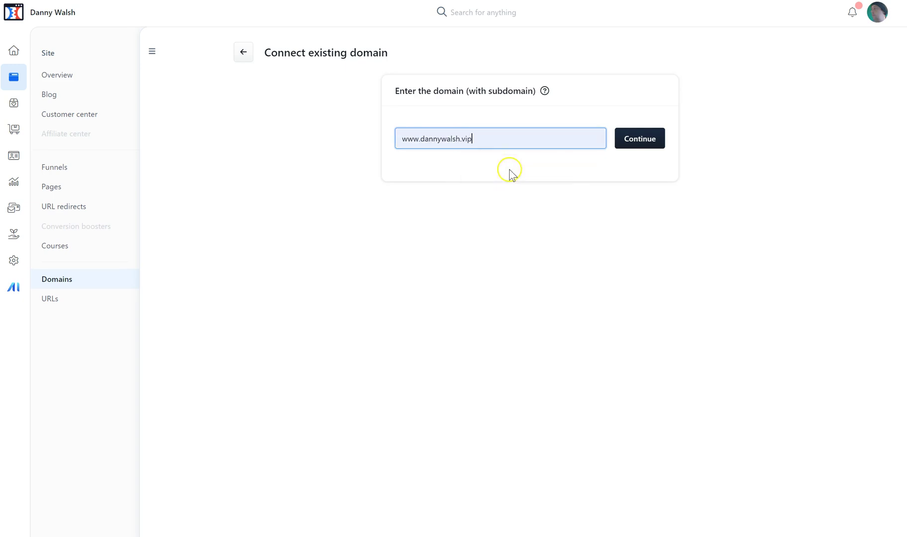
{"action": "left_click", "coordinate": [446, 146]}
{"action": "left_click", "coordinate": [632, 128]}
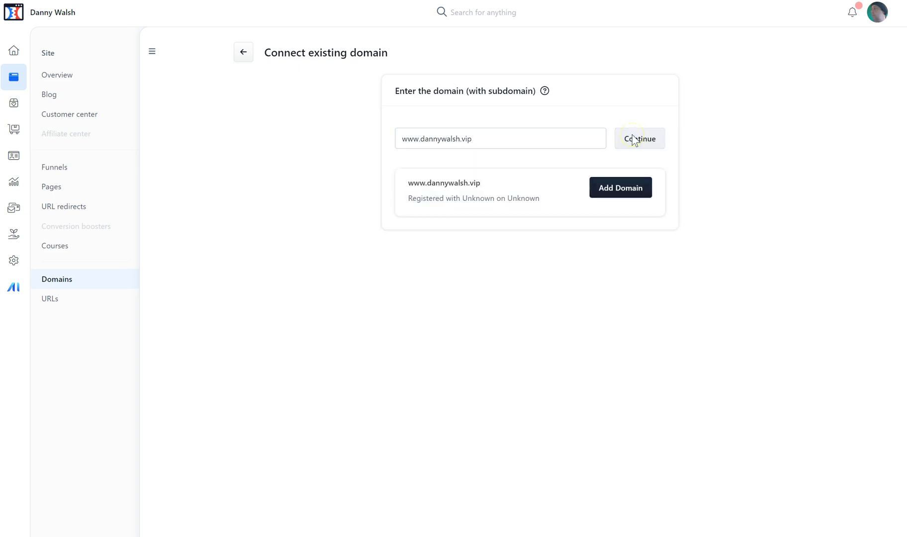
{"action": "left_click", "coordinate": [633, 190]}
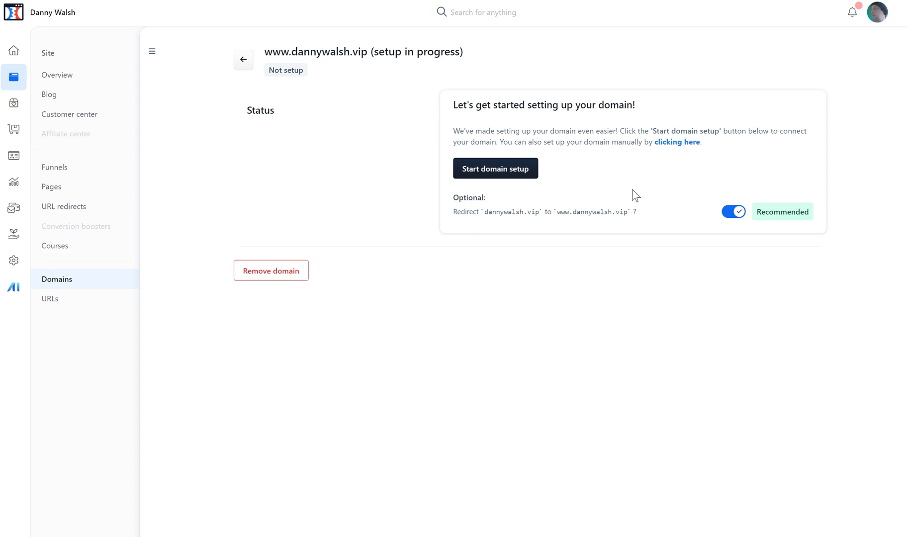
{"action": "left_click", "coordinate": [504, 171]}
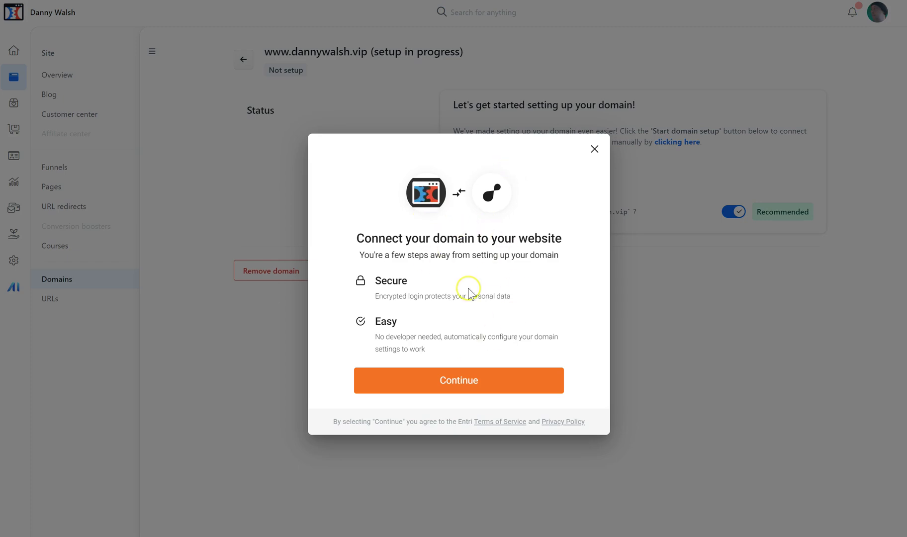
{"action": "left_click", "coordinate": [492, 387]}
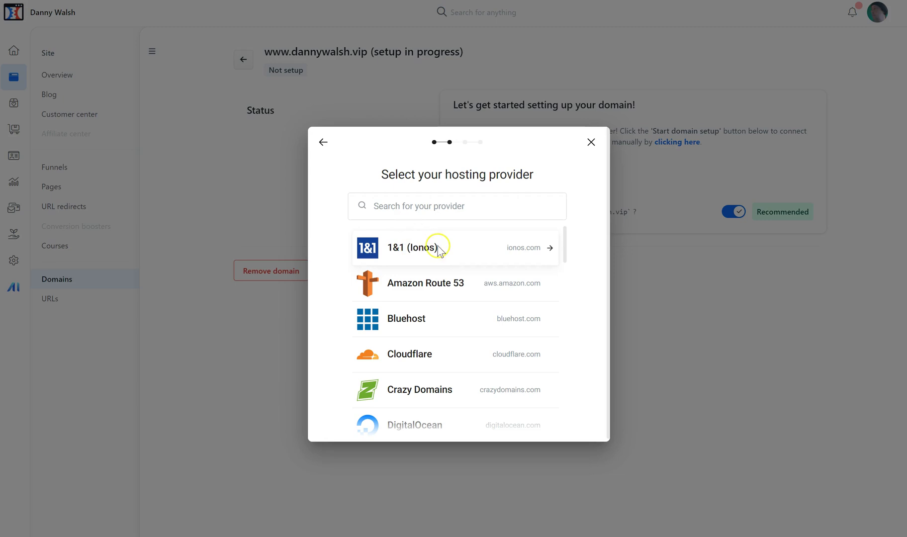
Choose 1&1 (Ionos) and approve the dannywalsh.vip connection on IONOS Domain Connect.
{"action": "left_click", "coordinate": [380, 251]}
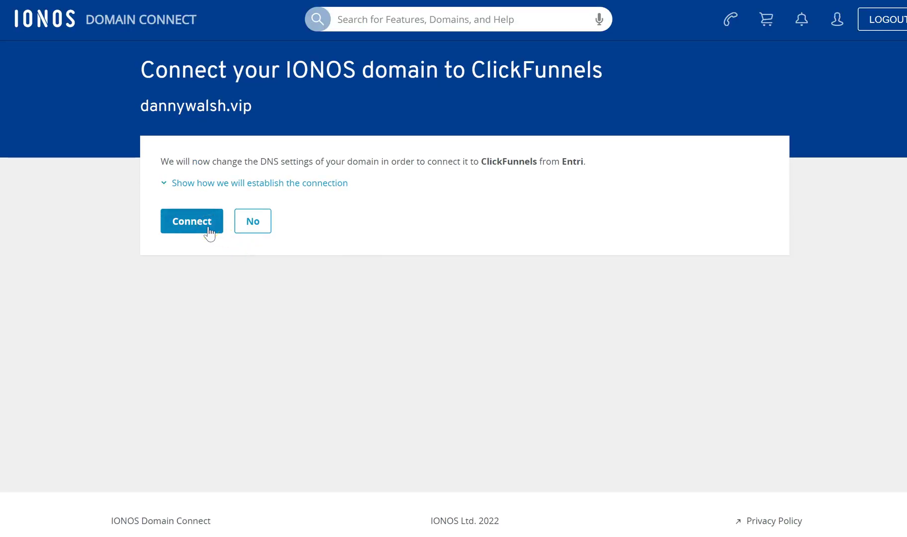
{"action": "left_click", "coordinate": [209, 232]}
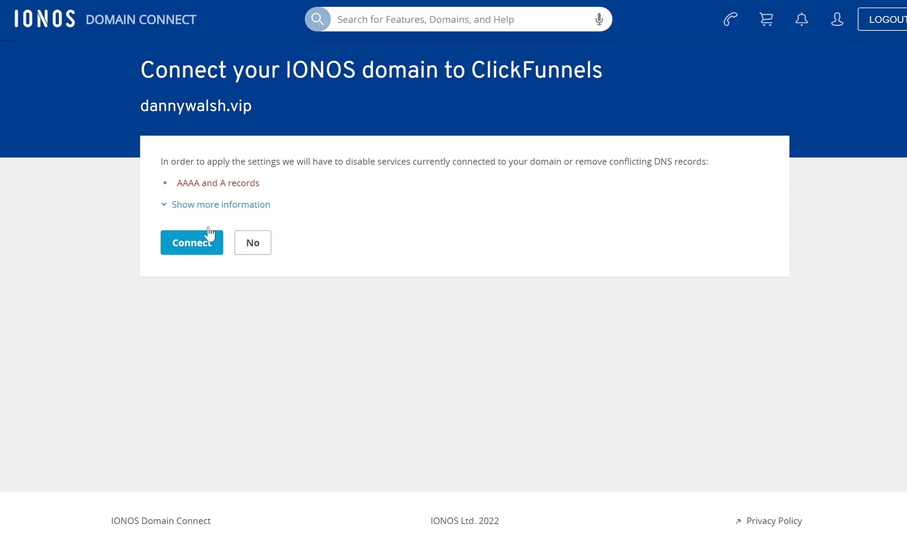
{"action": "left_click", "coordinate": [214, 243]}
Accept removing the conflicting AAAA and A records in IONOS, then dismiss the success message.
{"action": "left_click", "coordinate": [185, 244]}
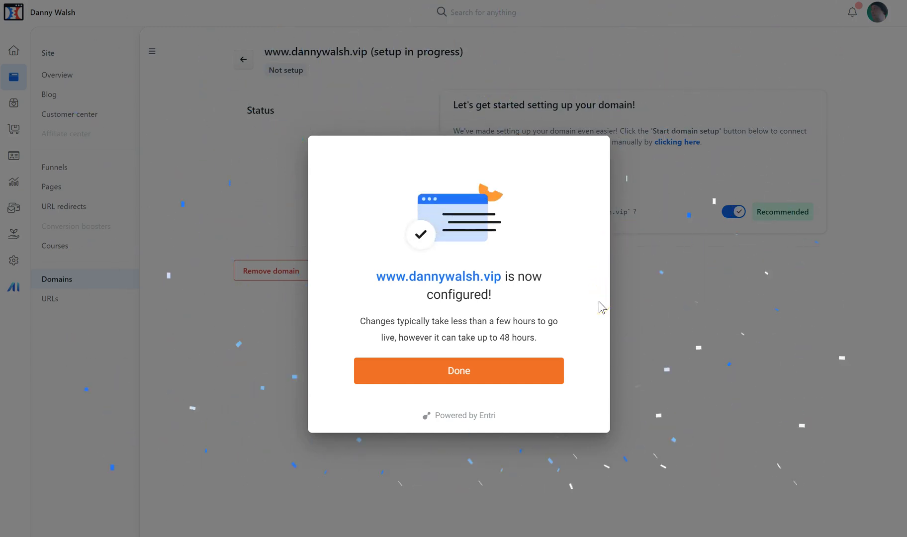
{"action": "left_click", "coordinate": [509, 369]}
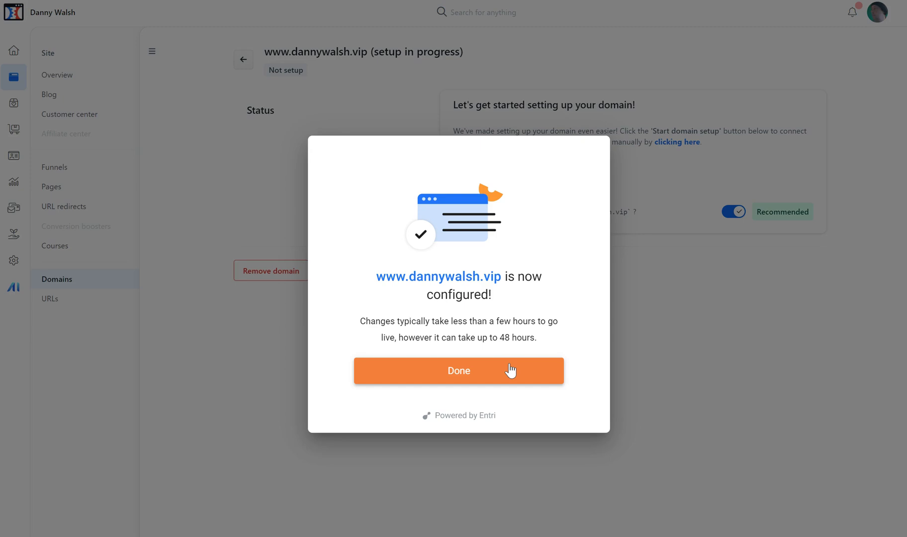
{"action": "left_click", "coordinate": [510, 371]}
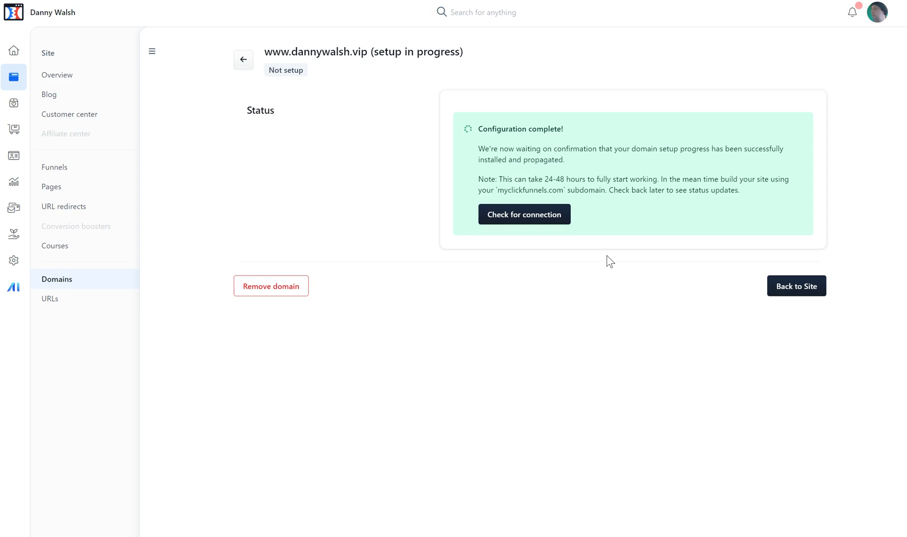
{"action": "left_click", "coordinate": [546, 219]}
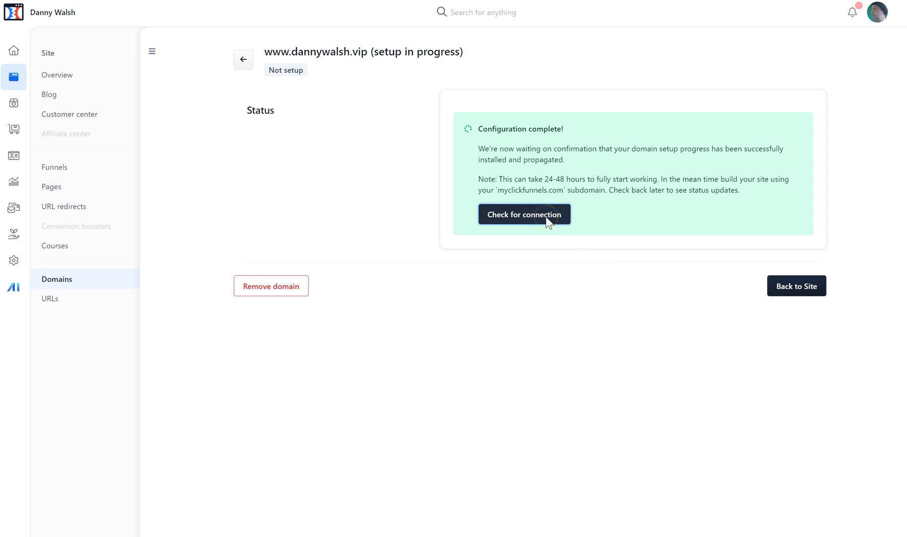